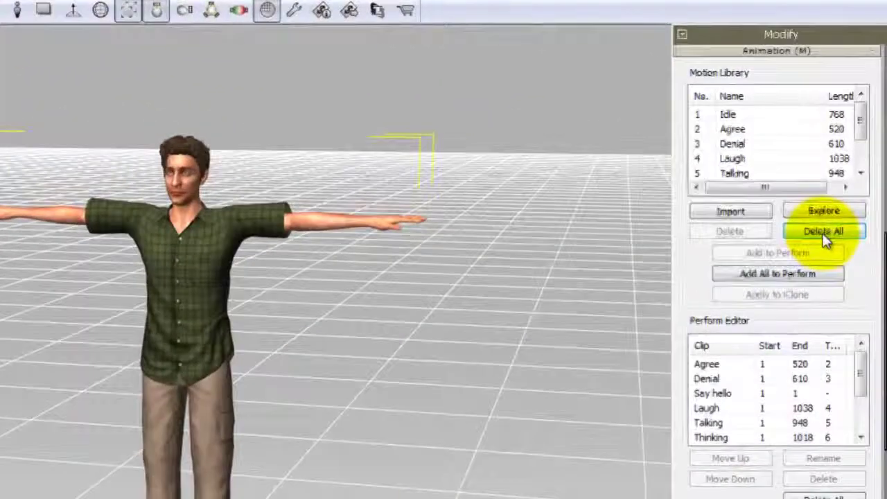
- Delete all clips from the 3DXchange Perform Editor and Motion Library
{"action": "left_click", "coordinate": [824, 236]}
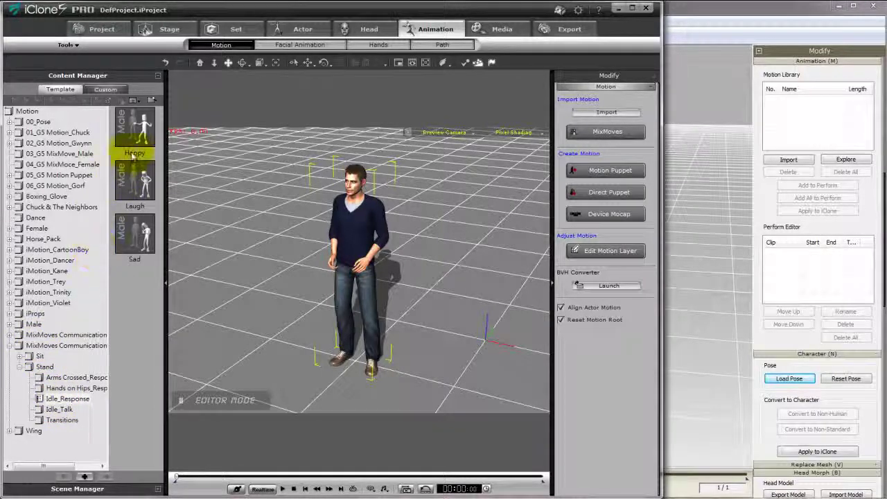
- Add iClone's Happy motion to the 3DXchange Motion Library and preview it on Mario
{"action": "left_click_drag", "start_coordinate": [135, 147], "coordinate": [813, 122]}
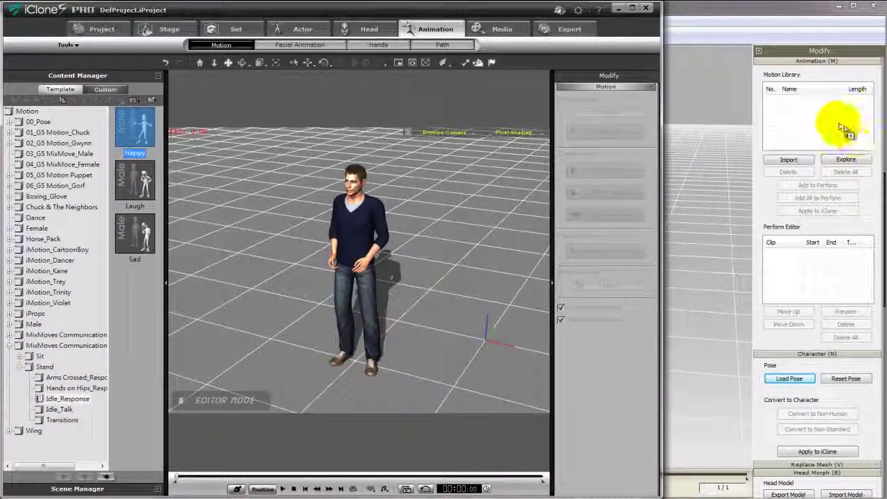
{"action": "left_click", "coordinate": [823, 103]}
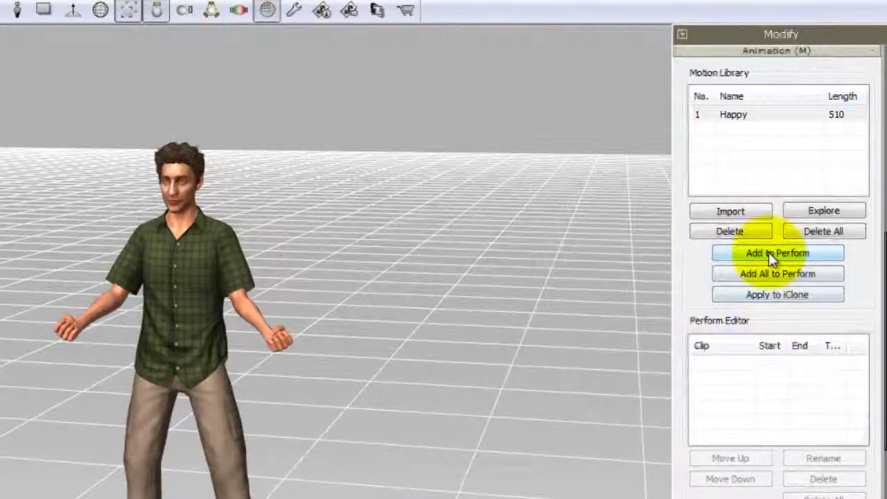
- Export the Happy clip as FBX 'Motion_for_Mario', removing facial bones but keeping eyes
{"action": "left_click", "coordinate": [769, 254]}
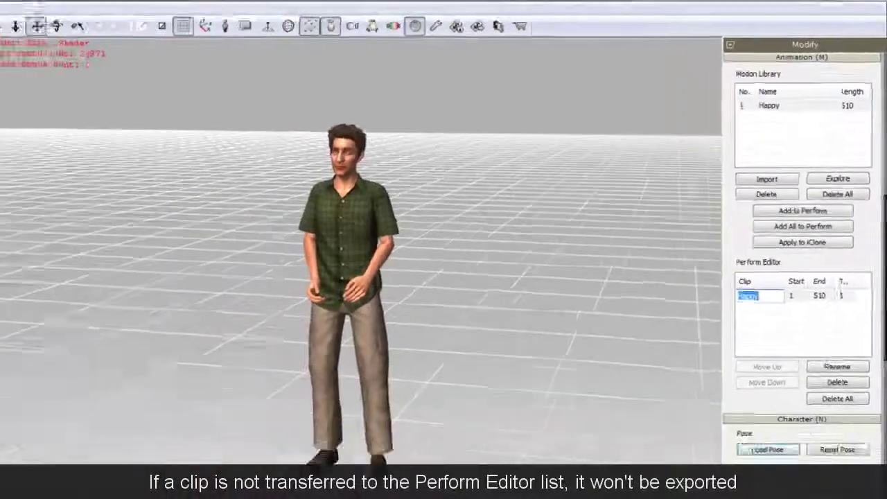
{"action": "left_click", "coordinate": [44, 42]}
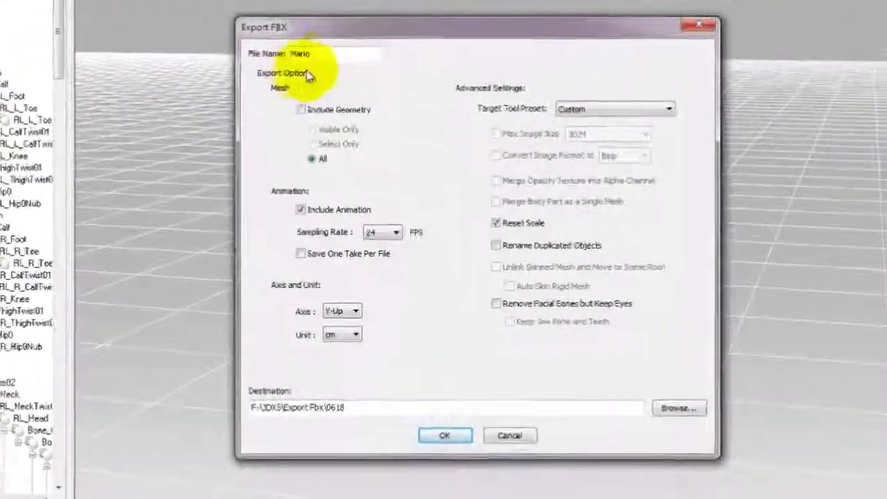
{"action": "left_click", "coordinate": [334, 54]}
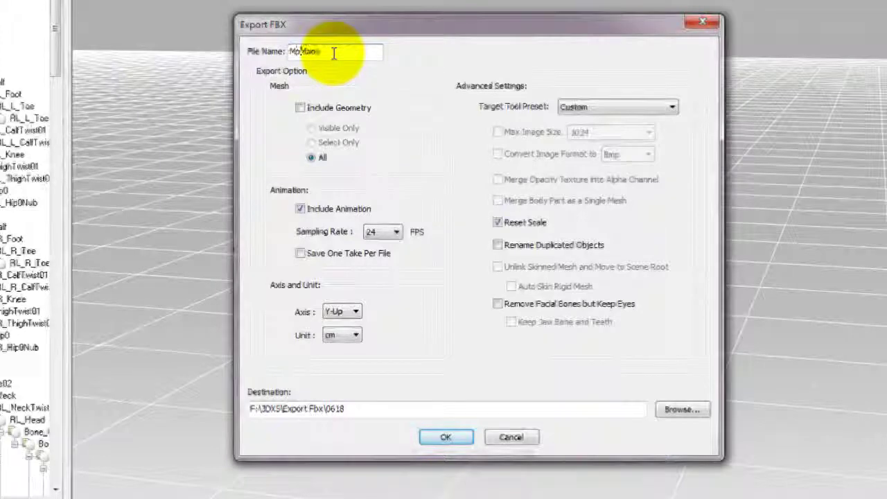
{"action": "type", "text": "tion for"}
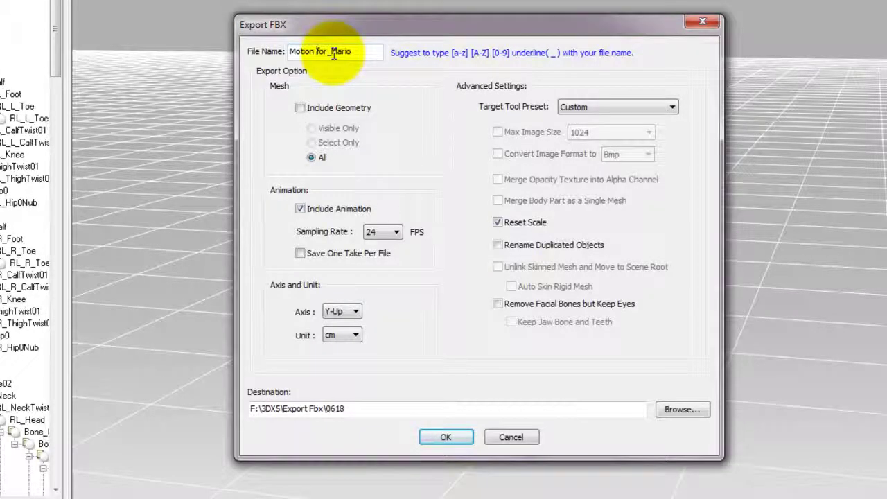
{"action": "key", "text": "BackSpace"}
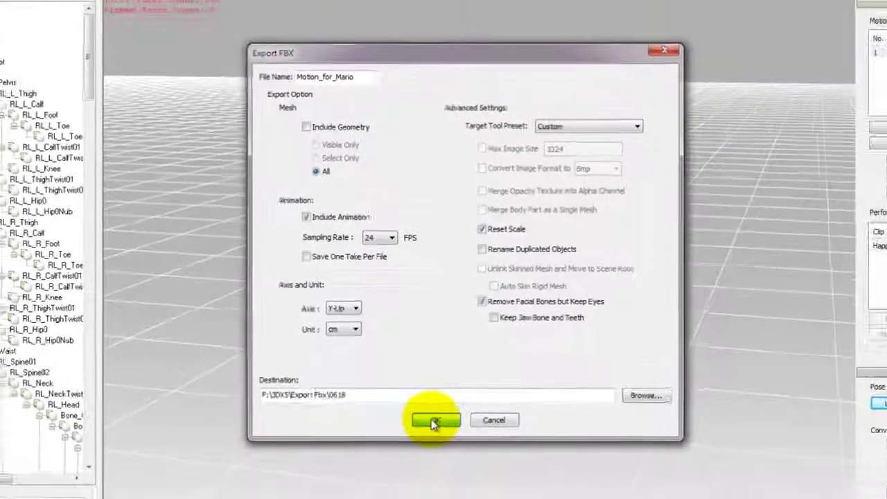
{"action": "left_click", "coordinate": [444, 438]}
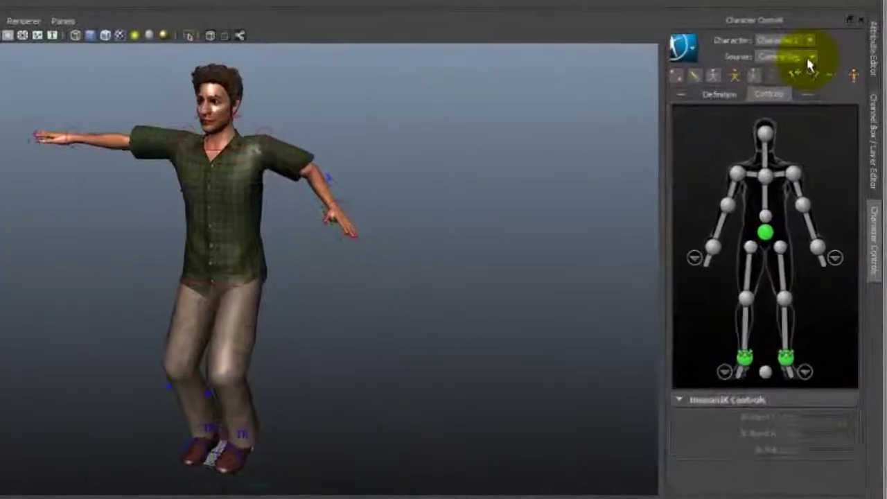
- Set Character1's source to Stance, unlock its definition and delete the control rig
{"action": "left_click", "coordinate": [831, 115]}
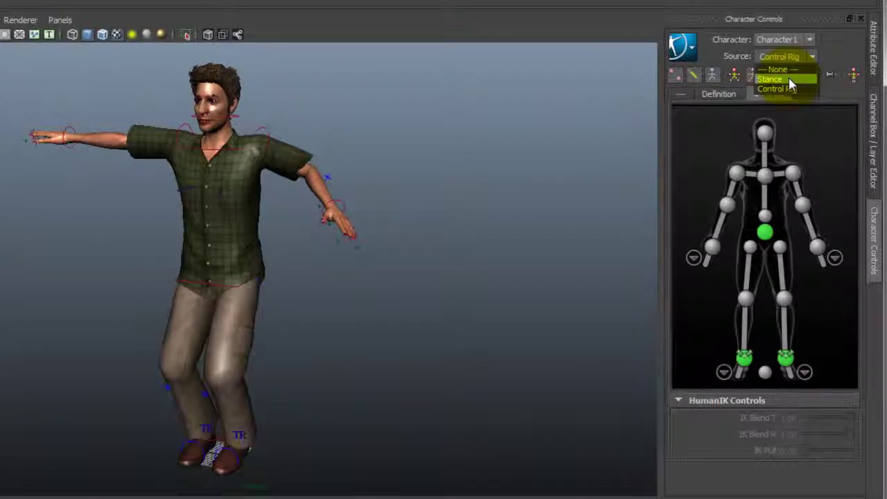
{"action": "left_click", "coordinate": [789, 80]}
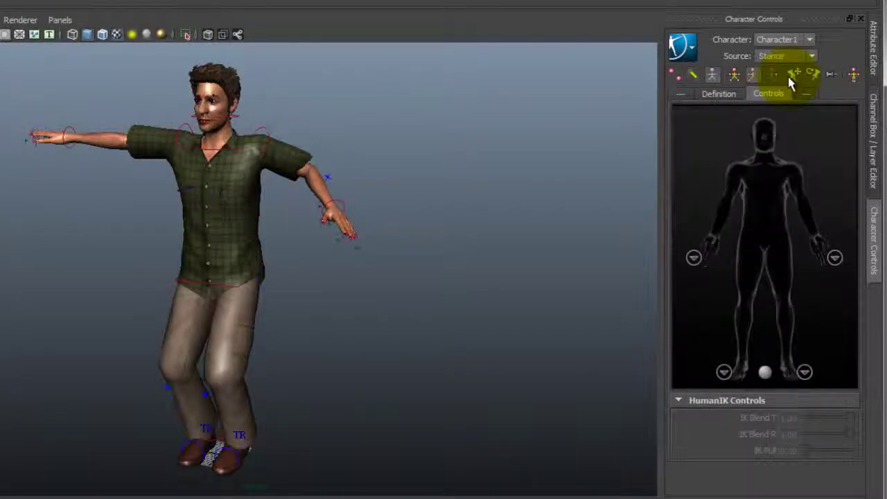
{"action": "left_click", "coordinate": [721, 94]}
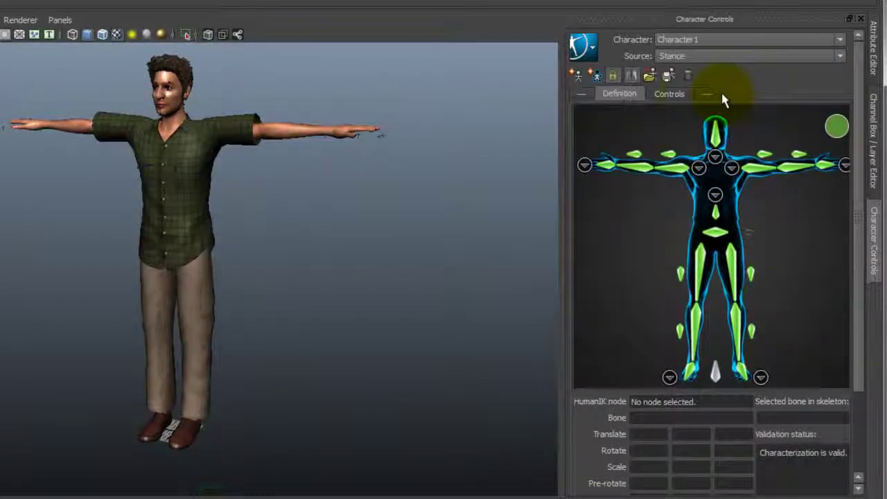
{"action": "left_click", "coordinate": [613, 77]}
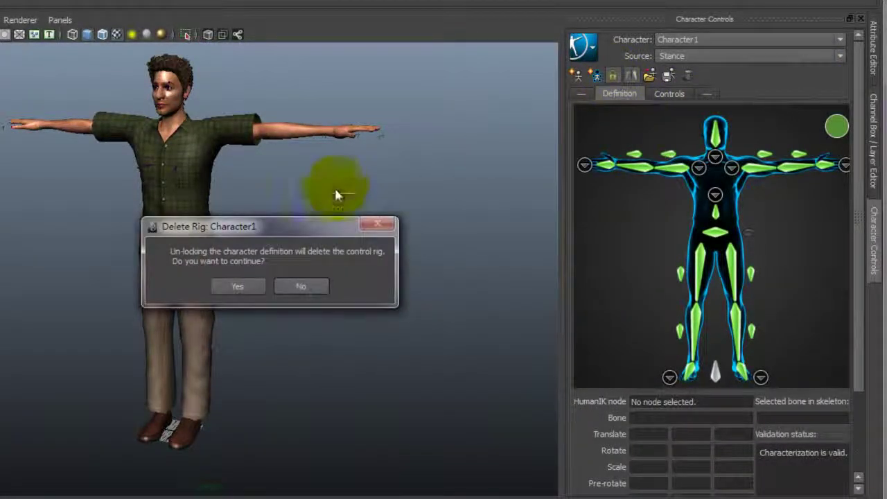
{"action": "left_click", "coordinate": [256, 289]}
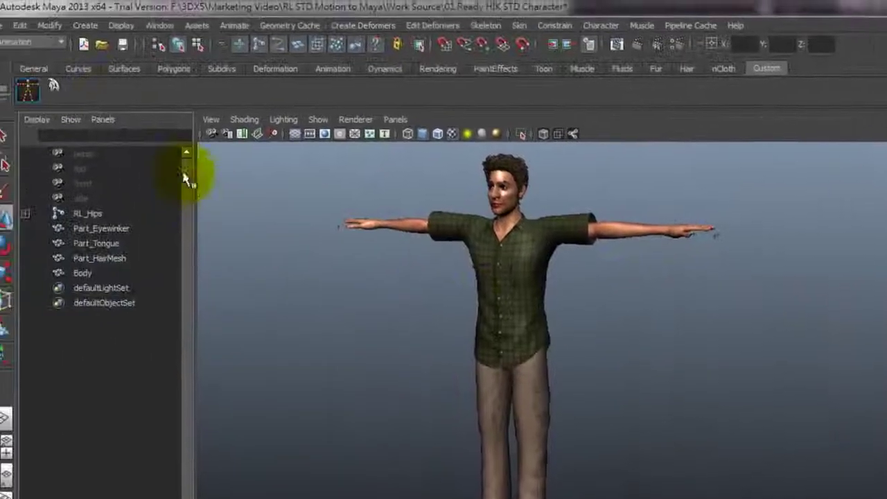
- Import Motion_for_Mario.fbx with File content set to Update animation and the Happy take
{"action": "left_click", "coordinate": [16, 31]}
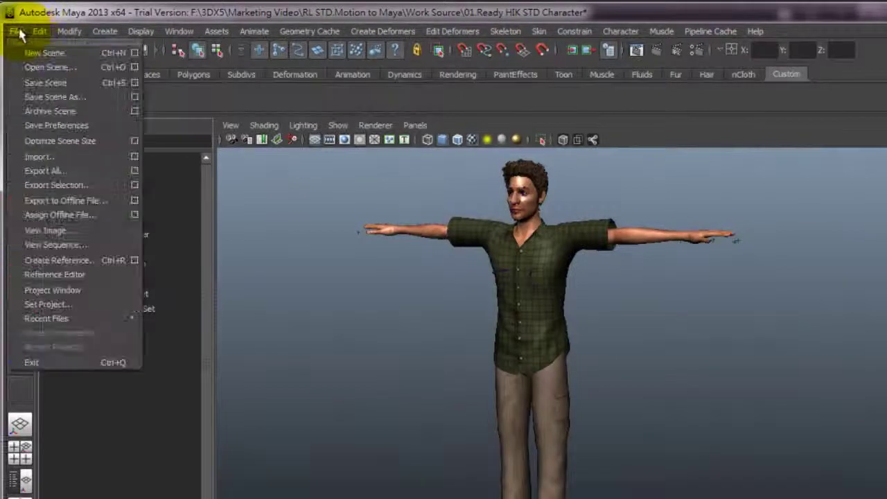
{"action": "left_click", "coordinate": [134, 157]}
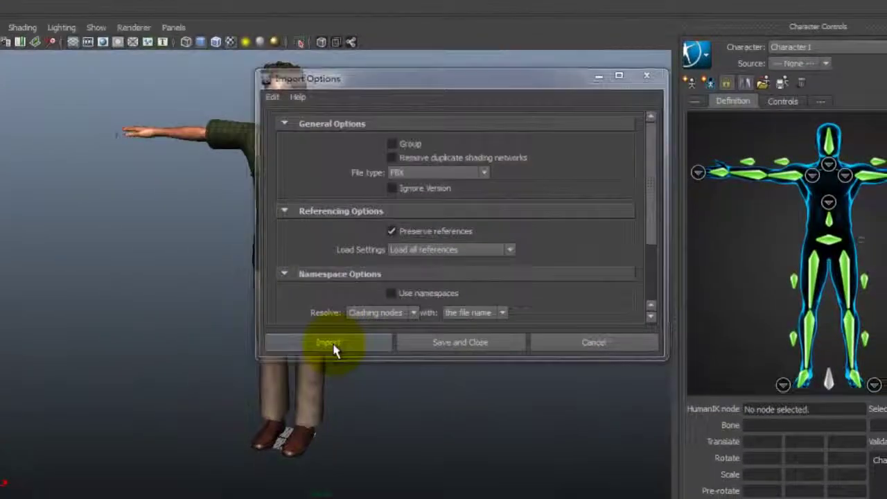
{"action": "left_click", "coordinate": [438, 388]}
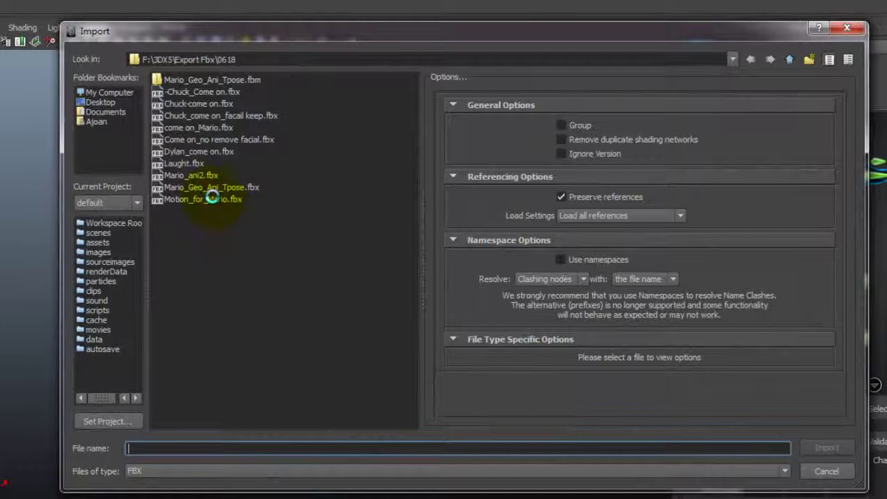
{"action": "left_click", "coordinate": [211, 199]}
{"action": "left_click_drag", "start_coordinate": [836, 191], "coordinate": [849, 274]}
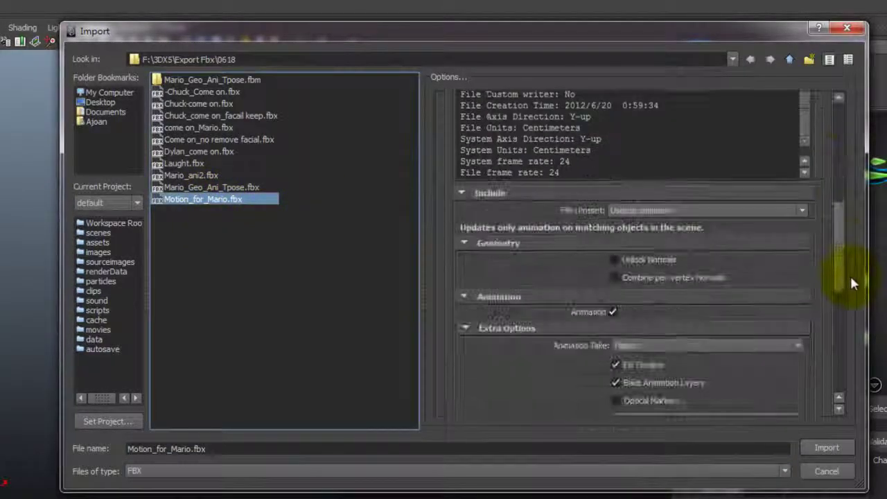
{"action": "left_click", "coordinate": [755, 215]}
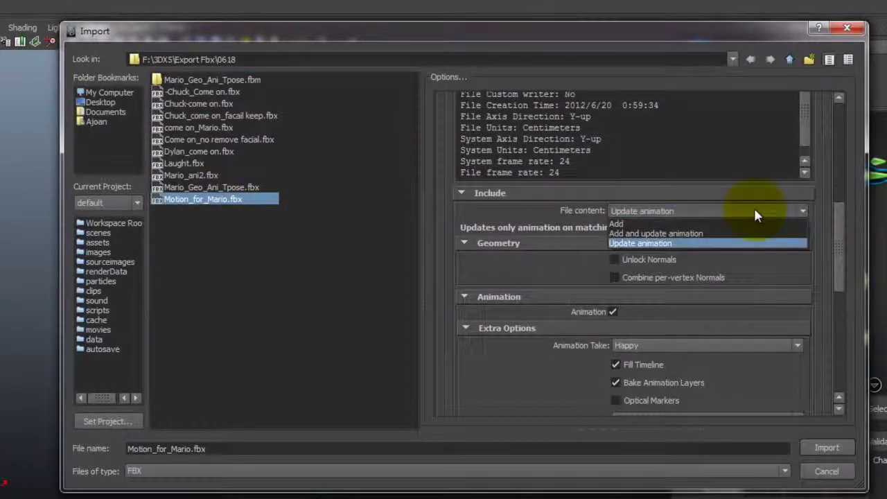
{"action": "left_click", "coordinate": [755, 210]}
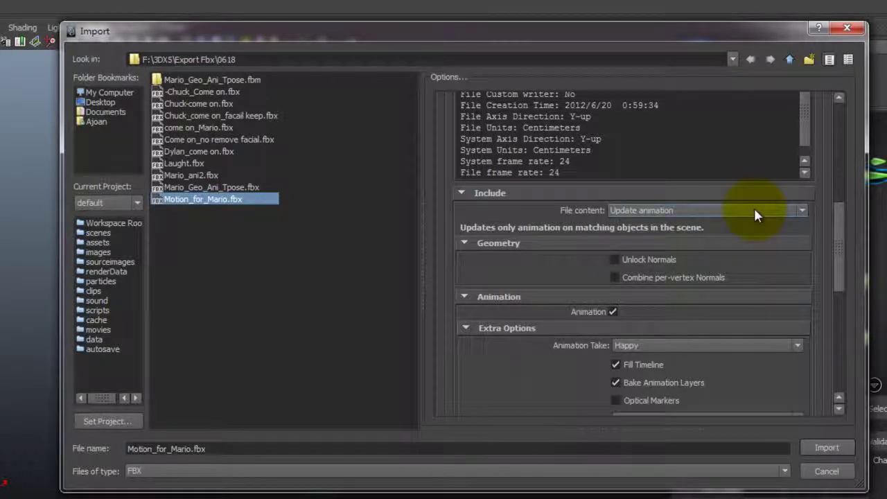
{"action": "left_click", "coordinate": [795, 348]}
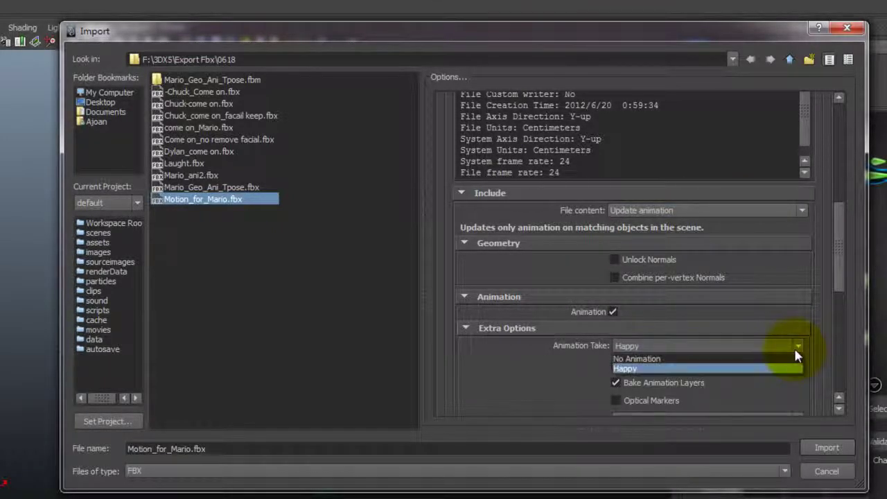
{"action": "left_click", "coordinate": [795, 352]}
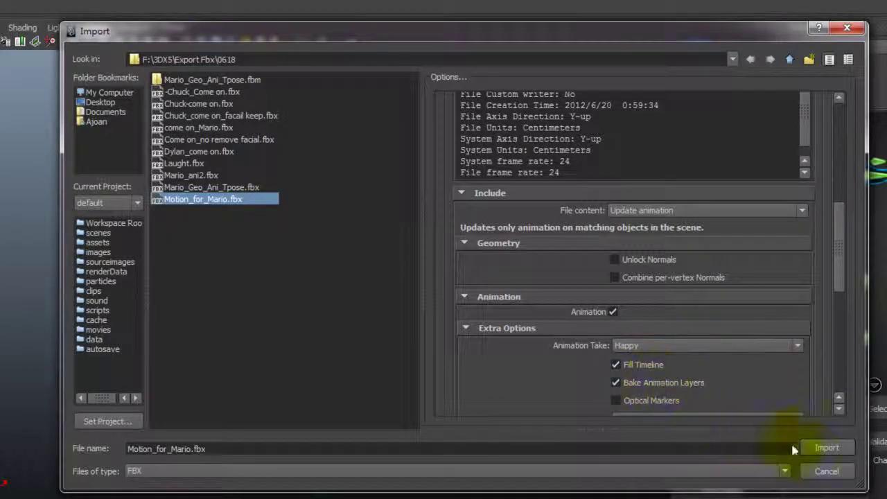
{"action": "left_click", "coordinate": [812, 450]}
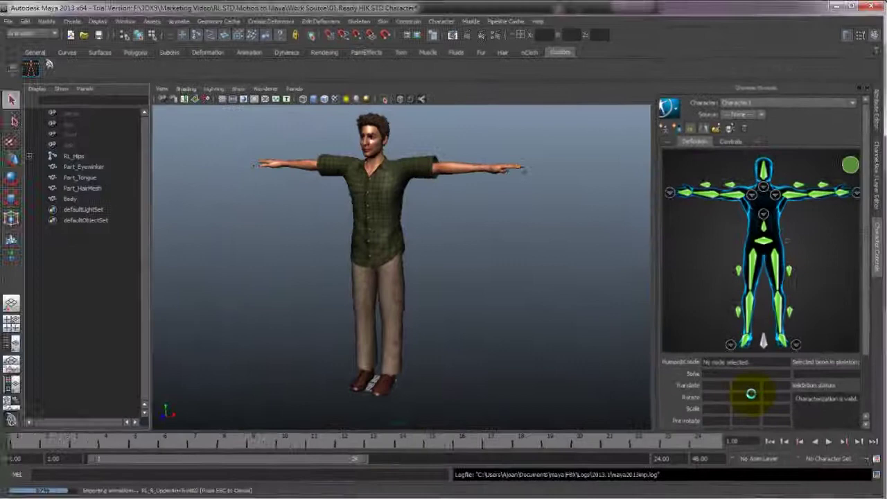
- Select RL_Hips and play the imported Happy motion across the 204-frame timeline
{"action": "left_click", "coordinate": [77, 157]}
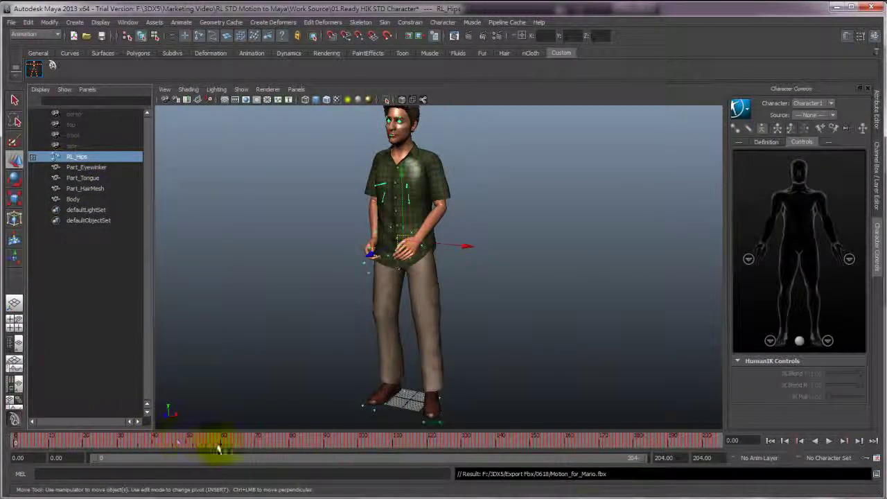
{"action": "left_click", "coordinate": [828, 441]}
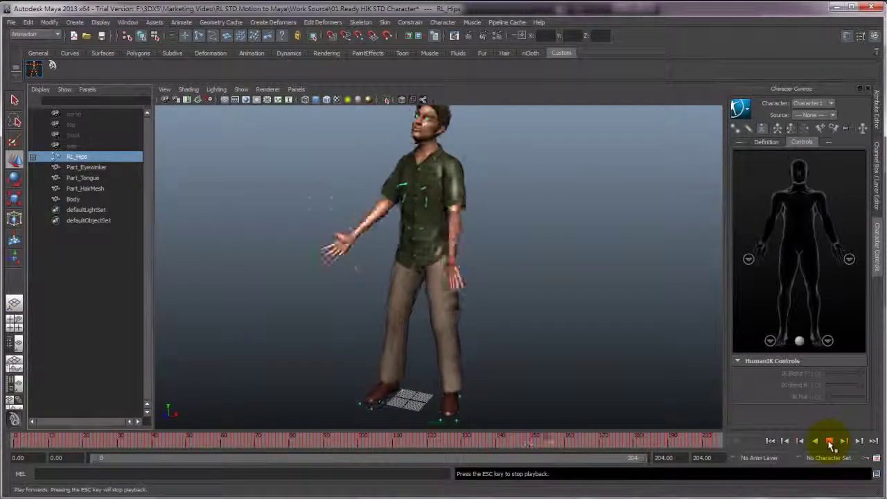
- Stop playback and bake the Happy motion onto the HumanIK control rig
{"action": "left_click", "coordinate": [830, 441]}
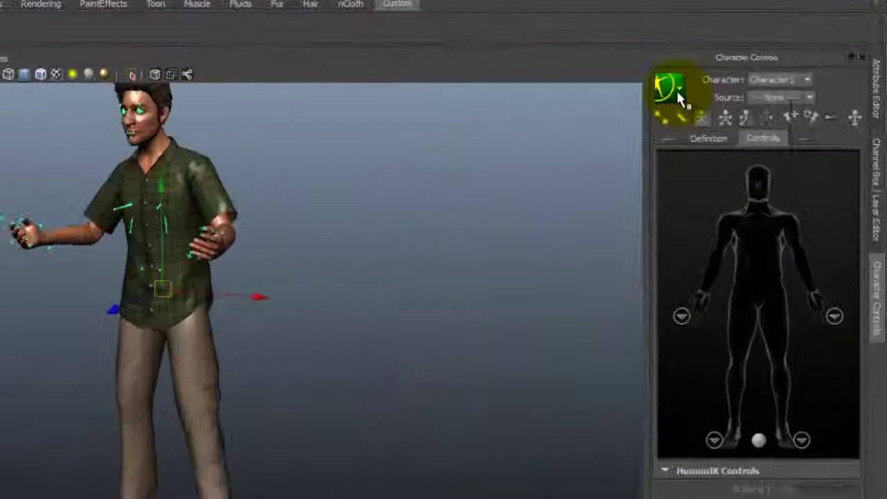
{"action": "left_click", "coordinate": [743, 109]}
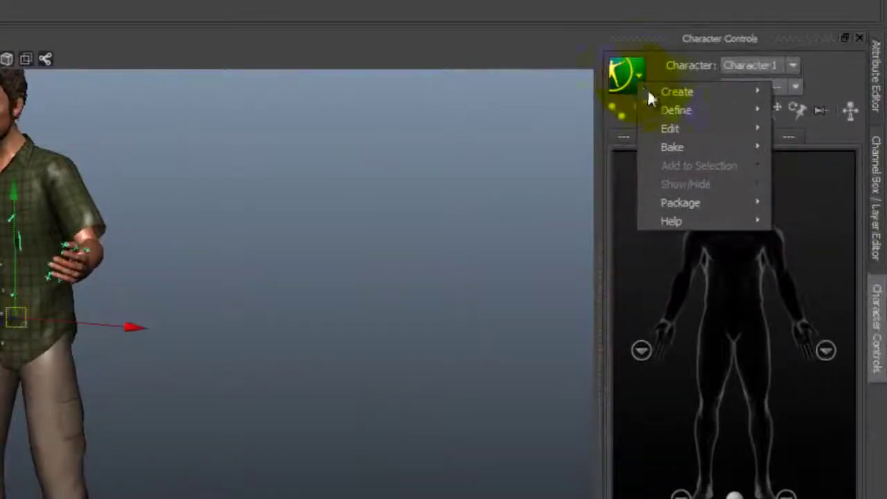
{"action": "mouse_move", "coordinate": [672, 147]}
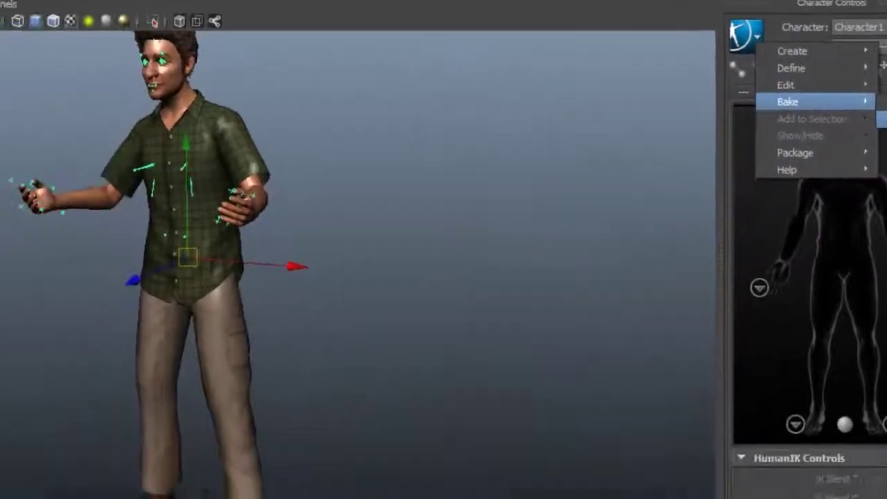
{"action": "left_click", "coordinate": [882, 168]}
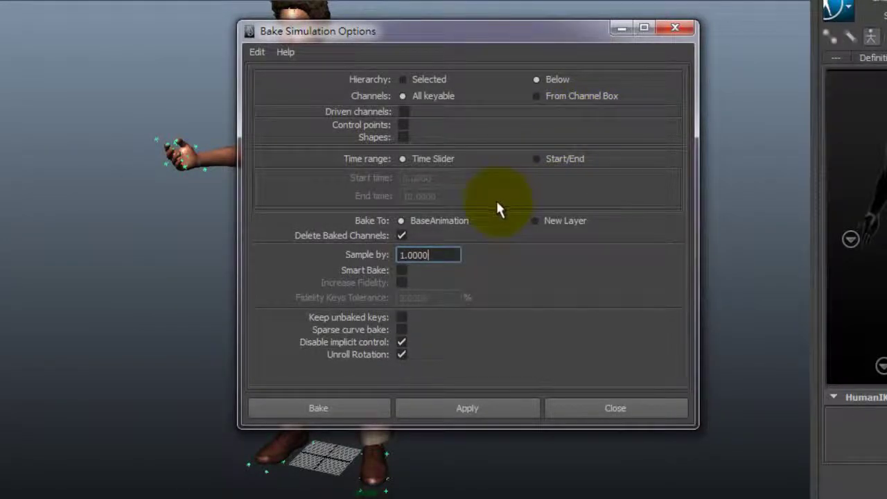
{"action": "left_click", "coordinate": [353, 413]}
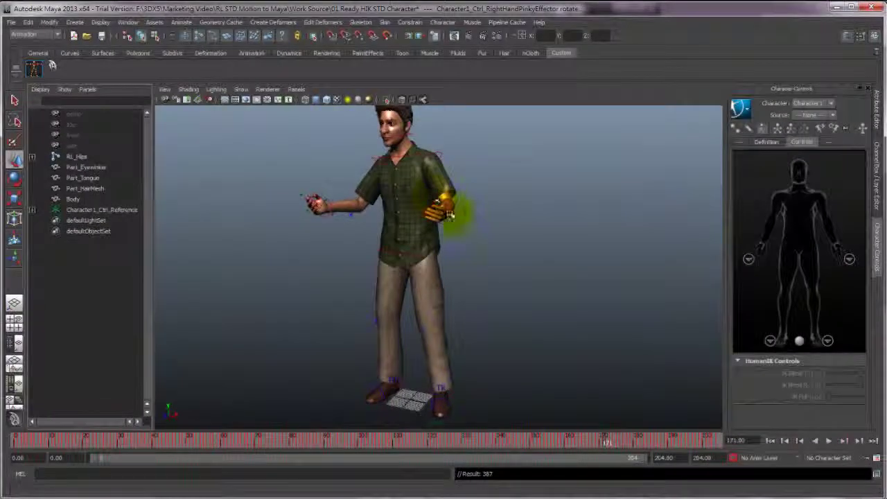
- Inspect the wrist and hip effectors, play the baked motion, and rewind to frame 0
{"action": "left_click", "coordinate": [447, 209]}
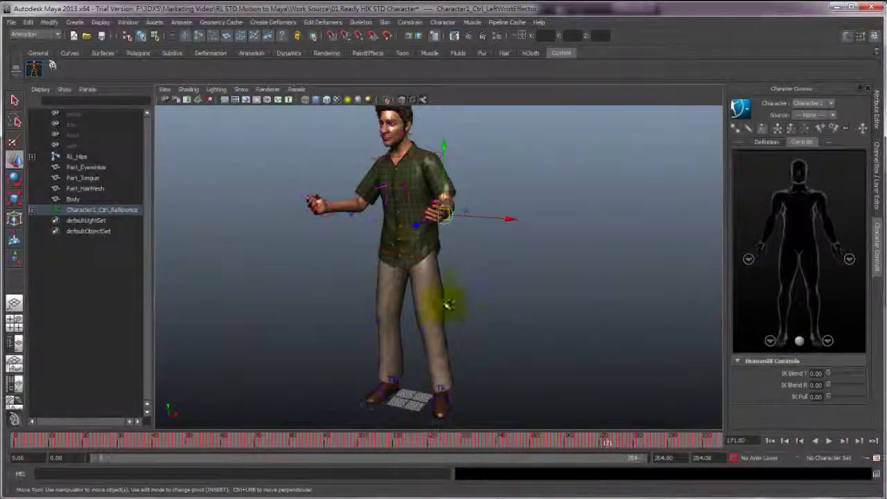
{"action": "left_click", "coordinate": [384, 252]}
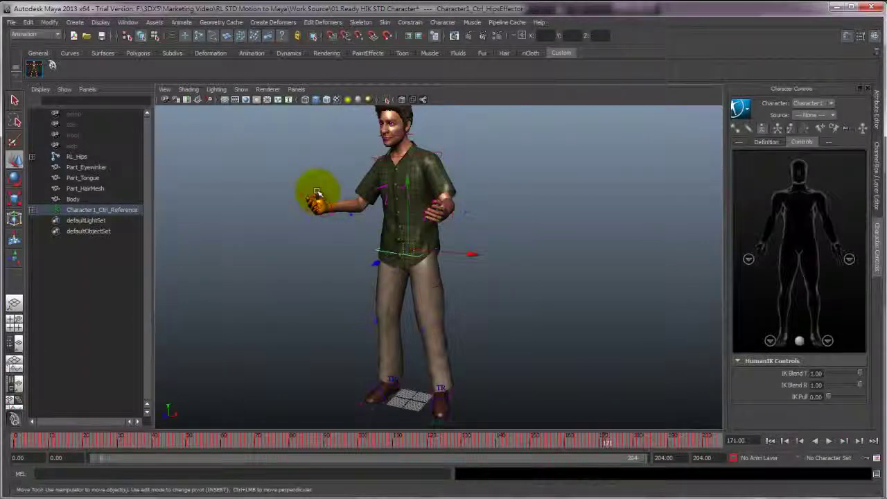
{"action": "left_click", "coordinate": [331, 215]}
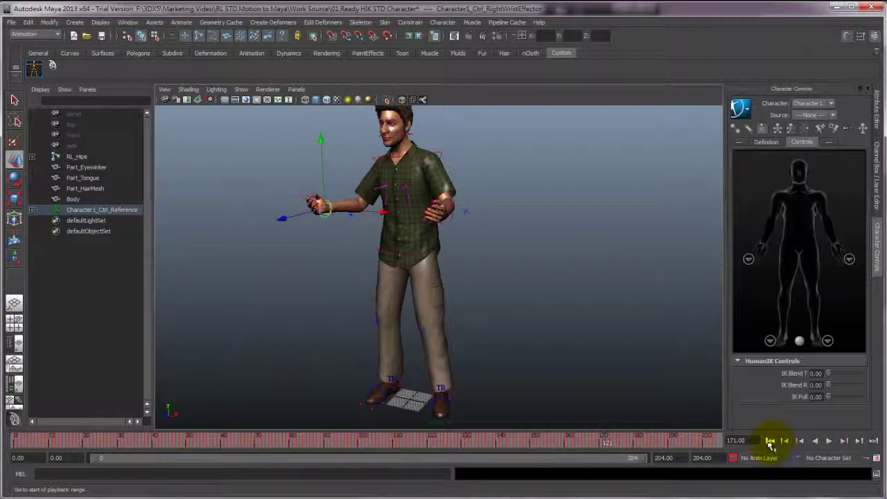
{"action": "left_click", "coordinate": [770, 442]}
{"action": "left_click", "coordinate": [828, 441]}
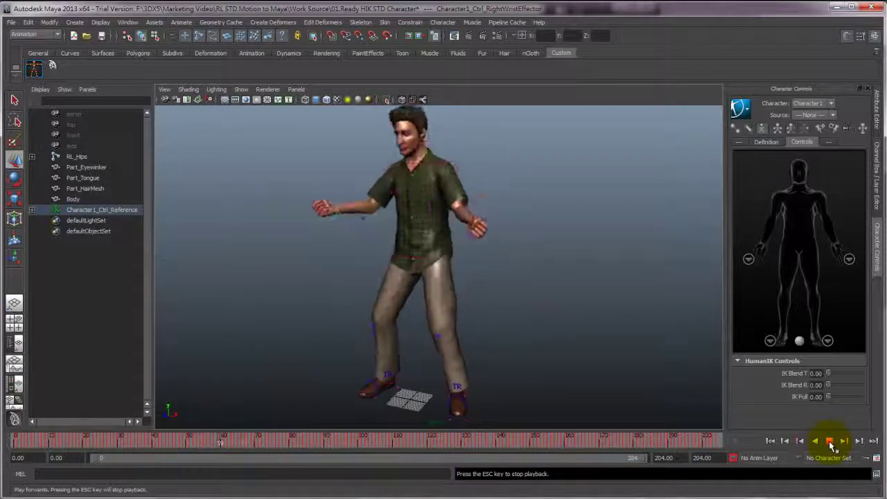
{"action": "left_click", "coordinate": [829, 440]}
{"action": "left_click", "coordinate": [770, 441]}
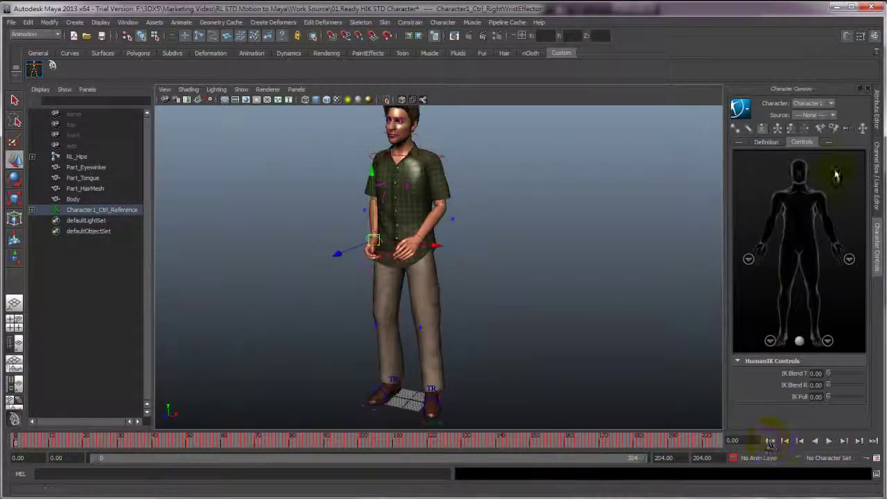
- Create an empty animation layer in the Anim Layer Editor and rename AnimLayer1 to Hand
{"action": "left_click", "coordinate": [524, 242]}
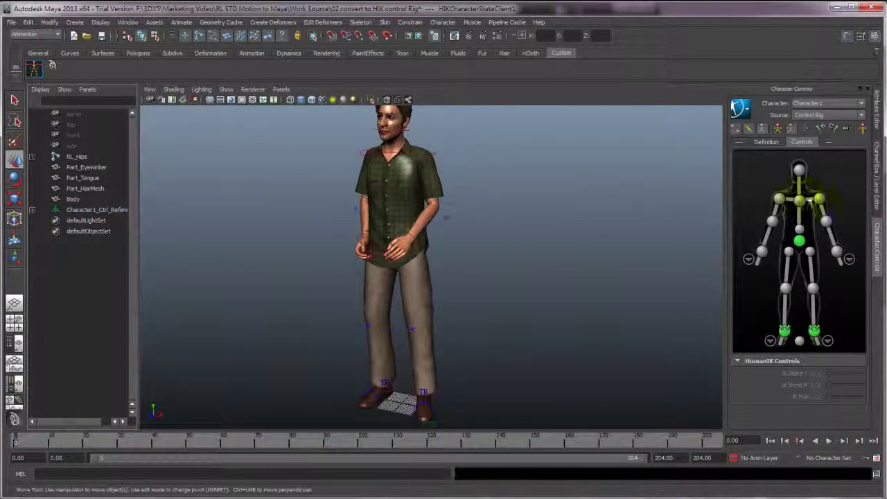
{"action": "left_click", "coordinate": [873, 177]}
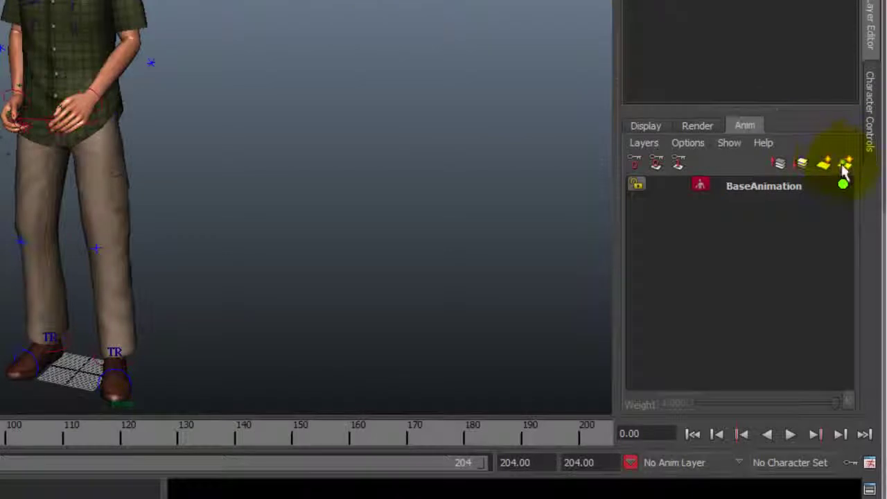
{"action": "left_click", "coordinate": [824, 165]}
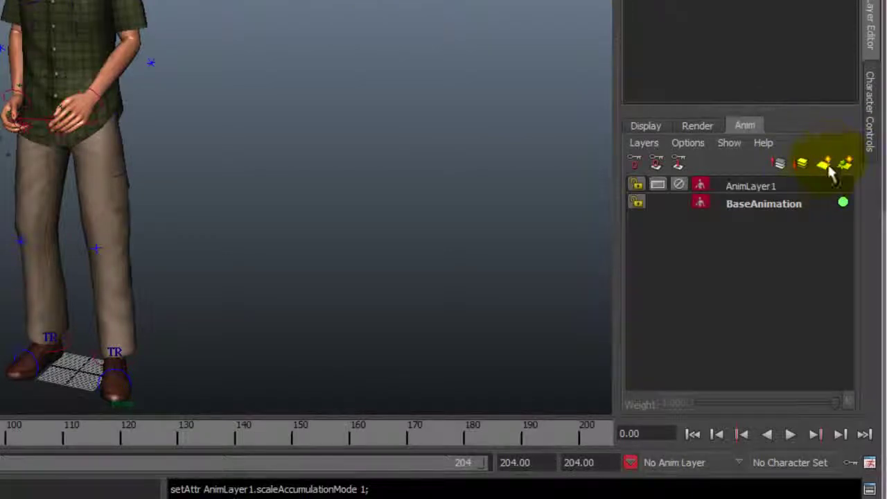
{"action": "left_click", "coordinate": [788, 183]}
{"action": "double_click", "coordinate": [775, 185]}
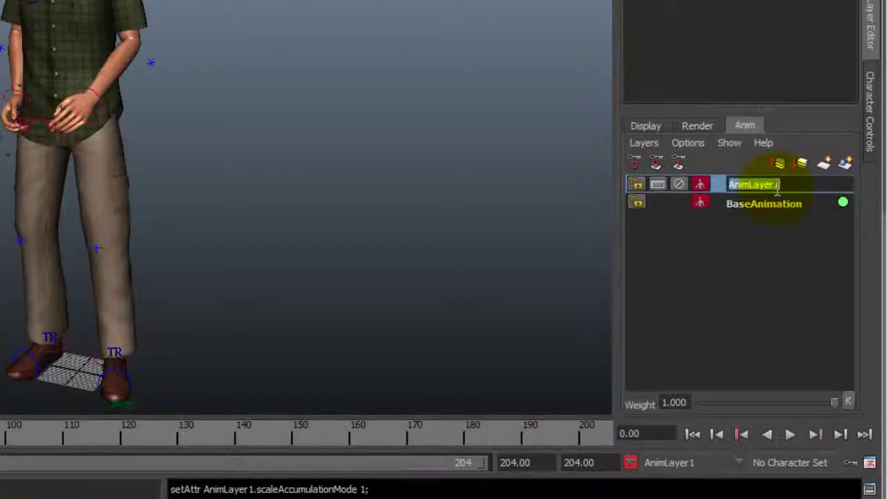
{"action": "type", "text": "Hal"}
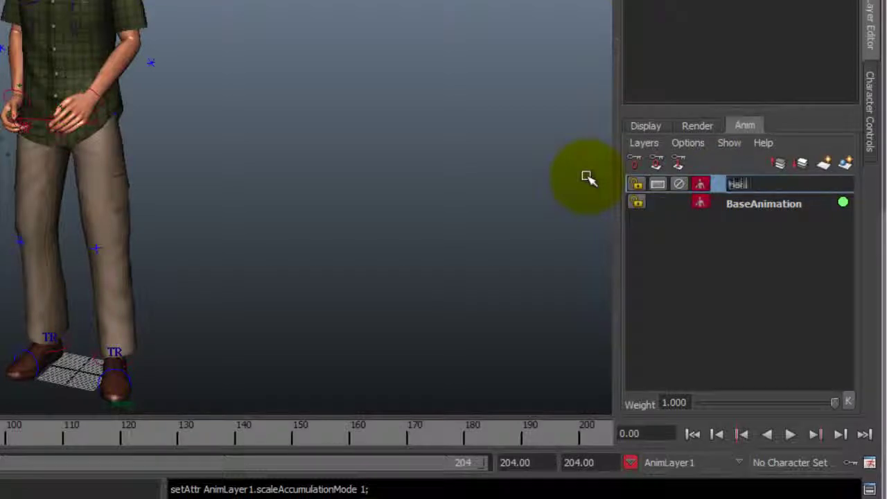
{"action": "key", "text": "Return"}
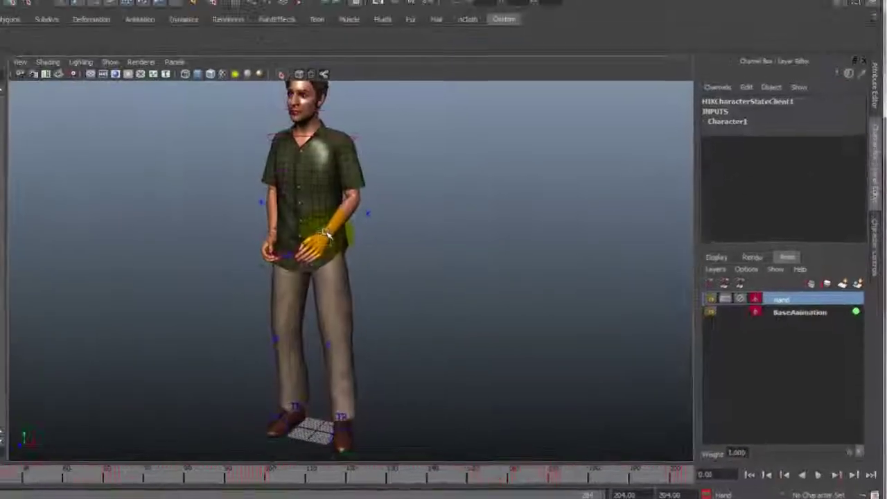
- Select both wrist effectors and add the control rig to the Hand animation layer
{"action": "left_click", "coordinate": [325, 235]}
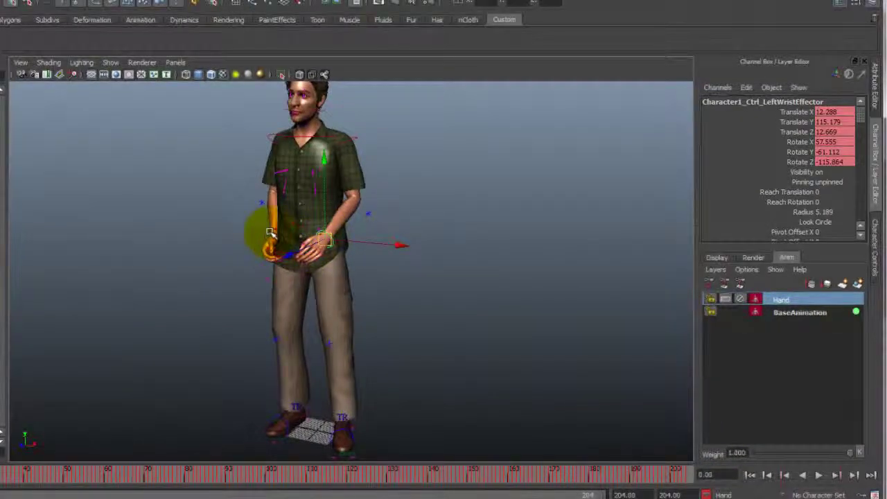
{"action": "left_click", "coordinate": [269, 236]}
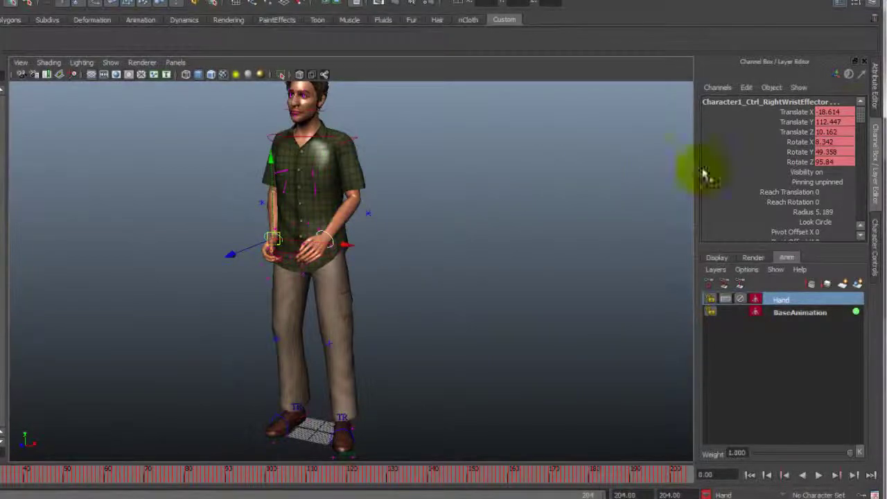
{"action": "left_click", "coordinate": [874, 232]}
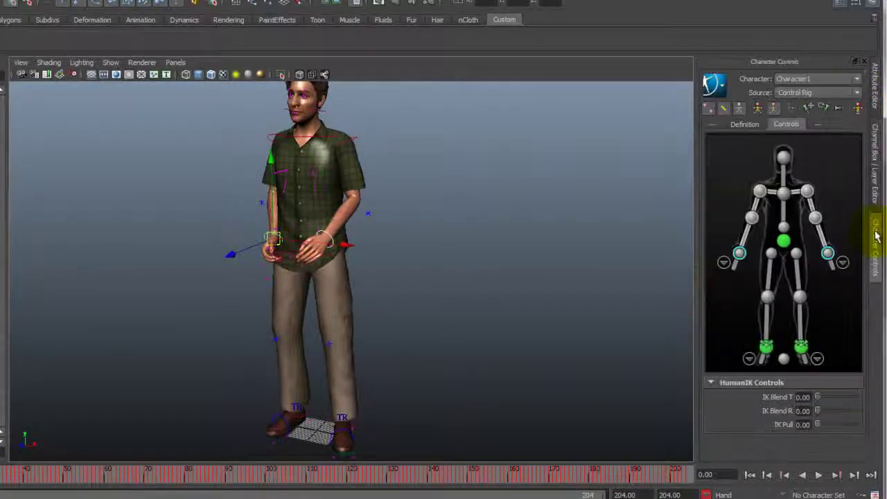
{"action": "left_click", "coordinate": [713, 83]}
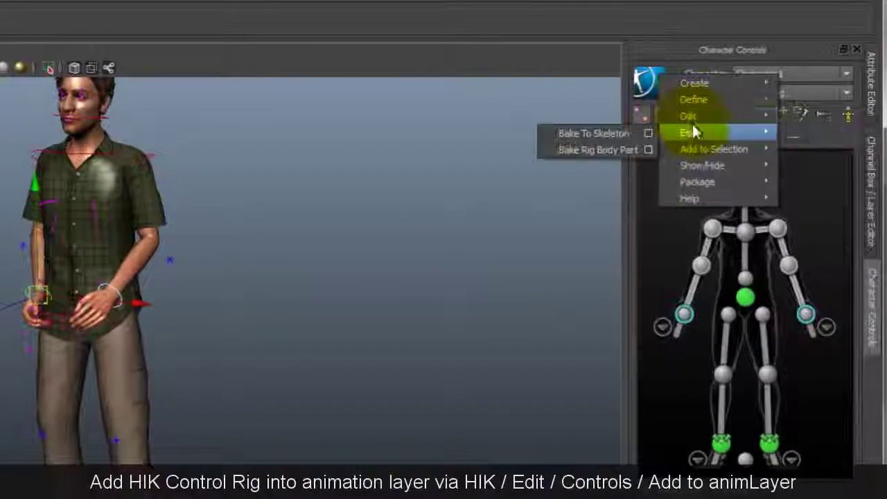
{"action": "mouse_move", "coordinate": [688, 116]}
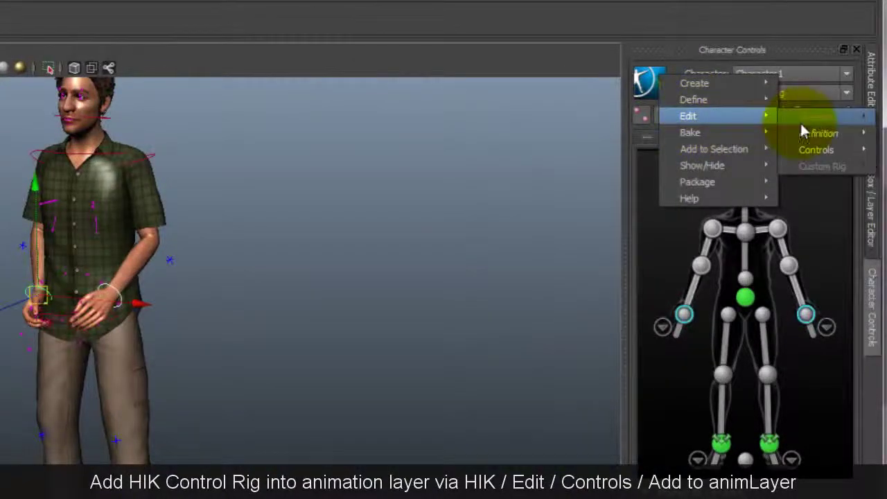
{"action": "mouse_move", "coordinate": [816, 149]}
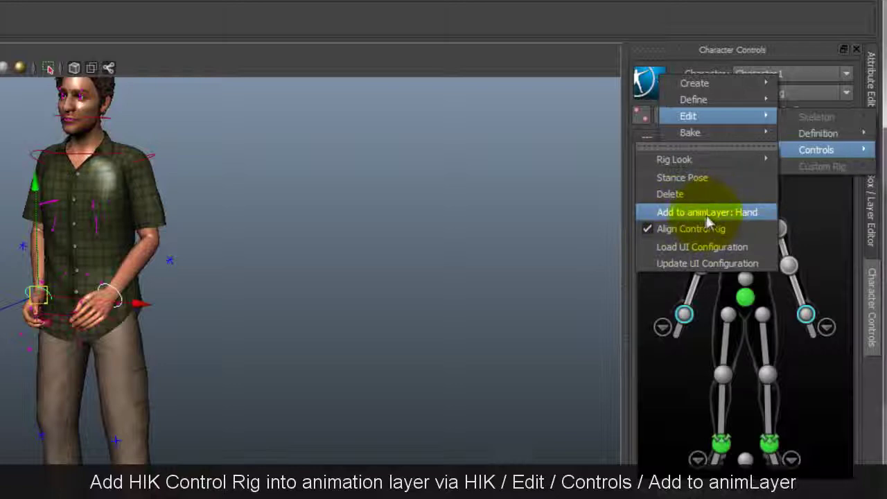
{"action": "left_click", "coordinate": [705, 214]}
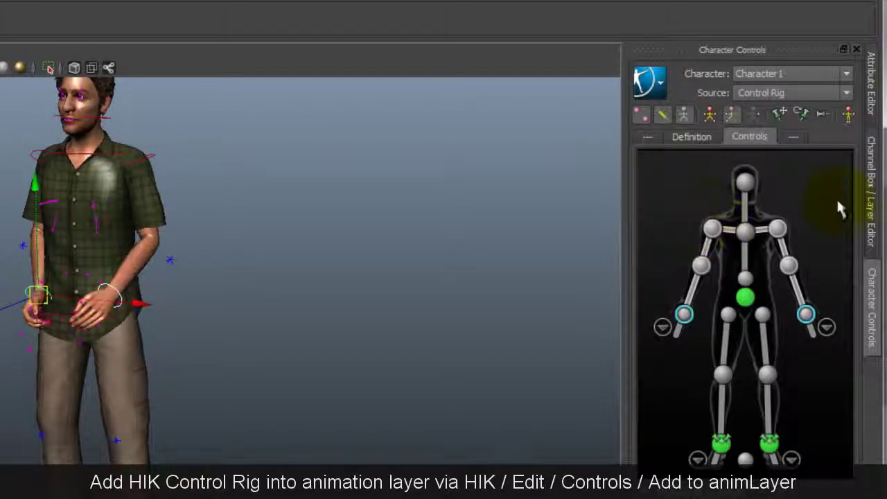
{"action": "left_click", "coordinate": [867, 208]}
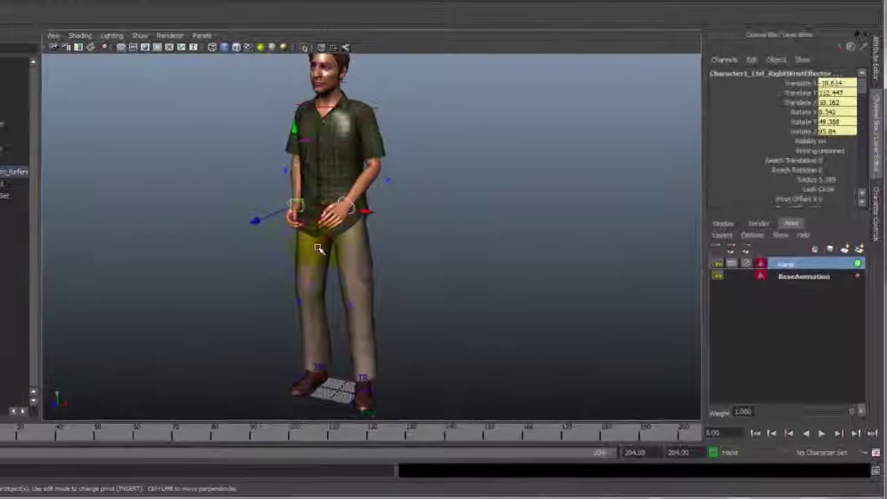
- Scrub the Happy motion around frame 86 to check the right wrist, with Hand as the active layer
{"action": "left_click", "coordinate": [234, 440]}
{"action": "mouse_move", "coordinate": [230, 435]}
{"action": "left_mouse_down"}
{"action": "mouse_move", "coordinate": [97, 433]}
{"action": "mouse_move", "coordinate": [192, 440]}
{"action": "mouse_move", "coordinate": [140, 435]}
{"action": "left_mouse_up"}
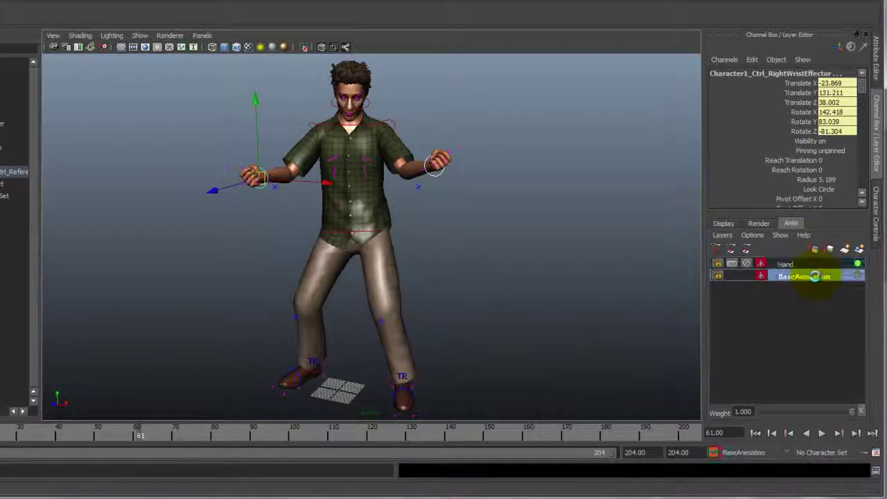
{"action": "left_click", "coordinate": [815, 277]}
{"action": "left_click", "coordinate": [781, 266]}
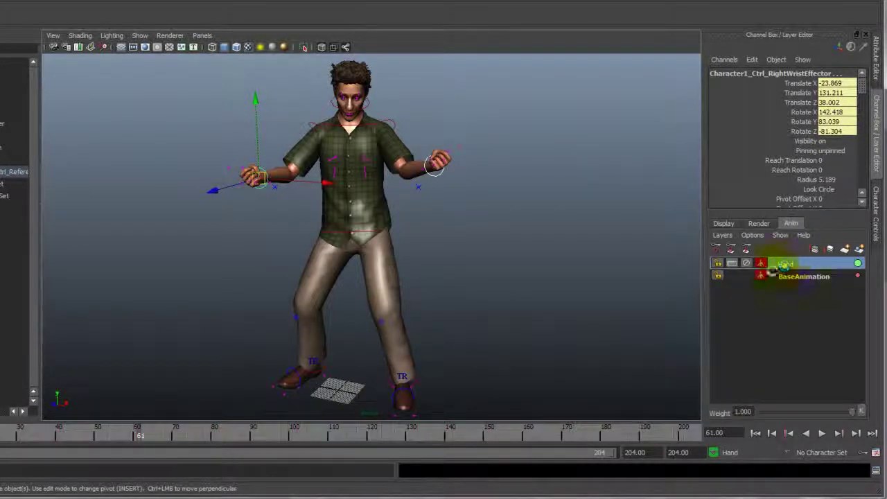
{"action": "mouse_move", "coordinate": [146, 452]}
{"action": "left_mouse_down"}
{"action": "mouse_move", "coordinate": [174, 439]}
{"action": "mouse_move", "coordinate": [254, 439]}
{"action": "mouse_move", "coordinate": [215, 439]}
{"action": "left_mouse_up"}
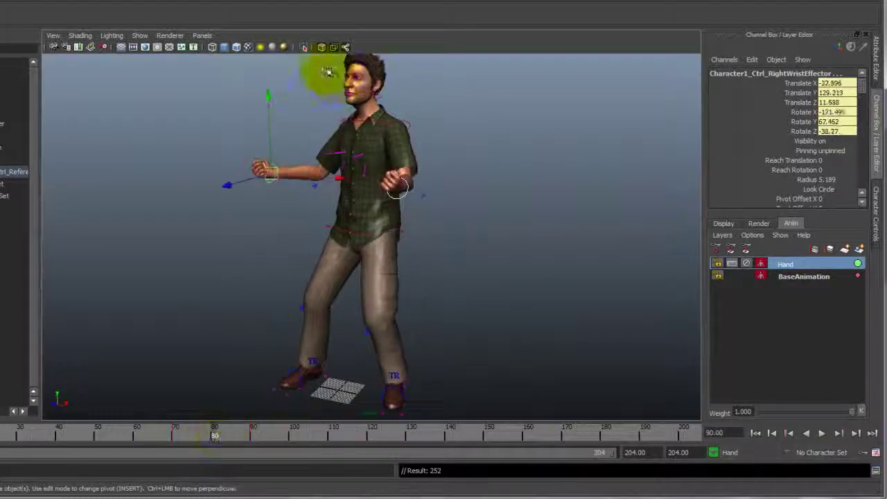
{"action": "key", "text": "w"}
{"action": "left_click", "coordinate": [152, 435]}
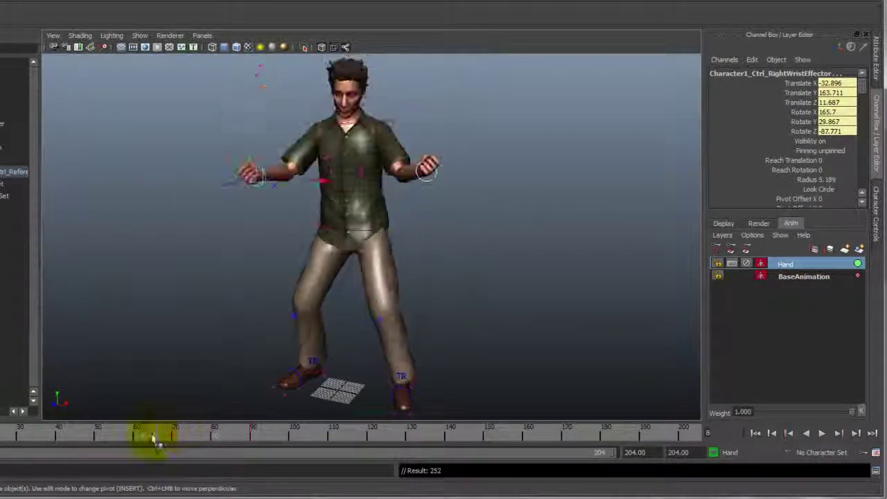